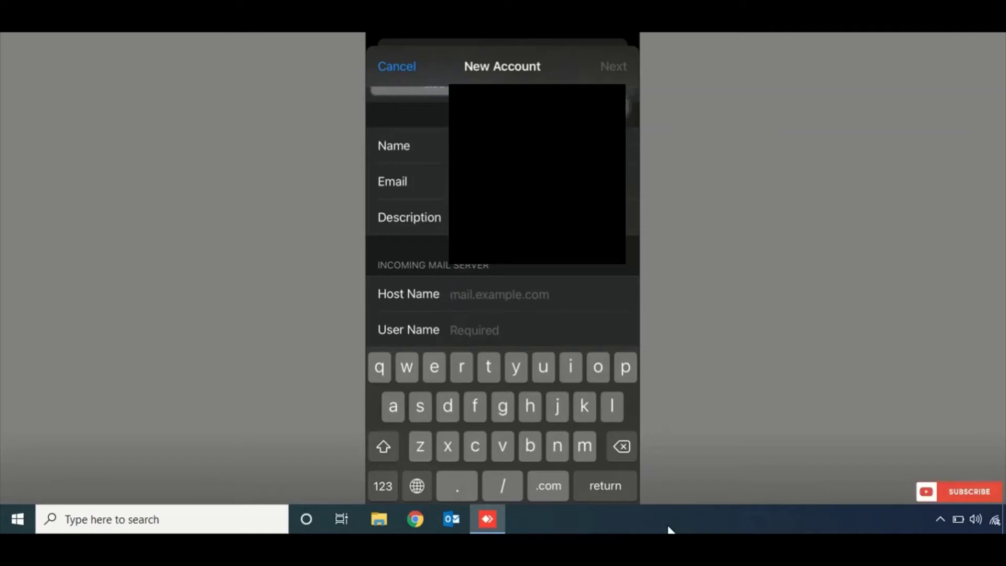
type("i")
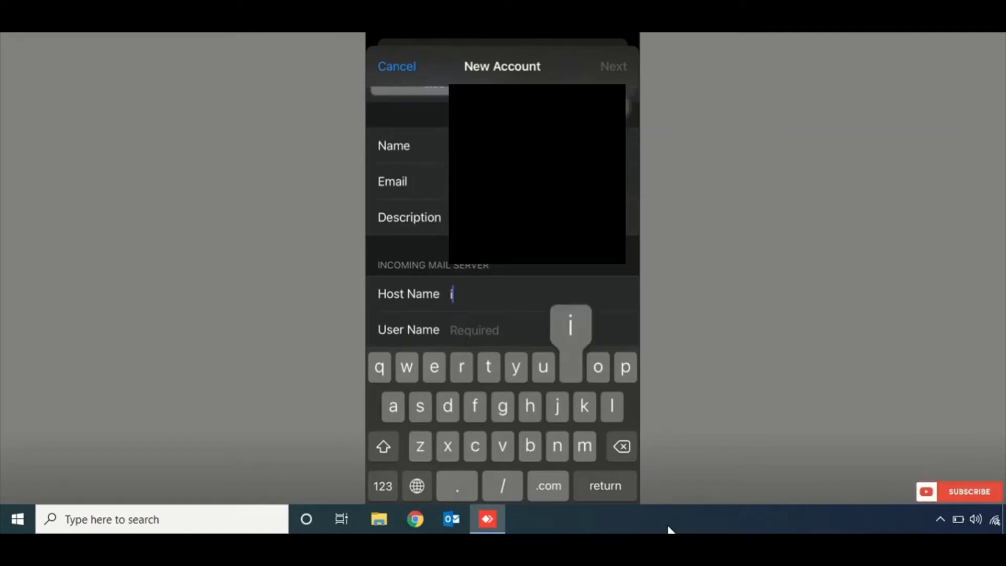
type("map.")
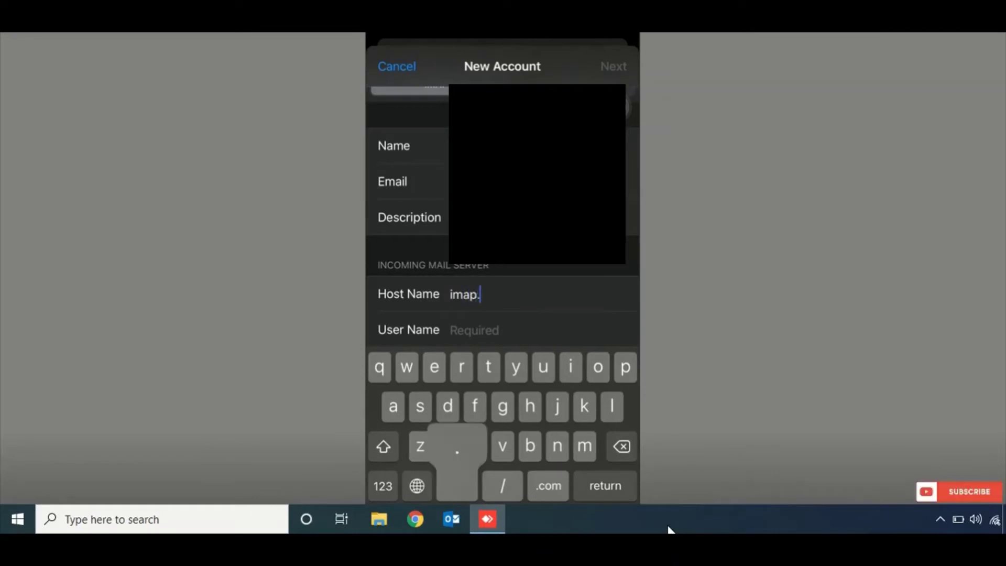
type("secur")
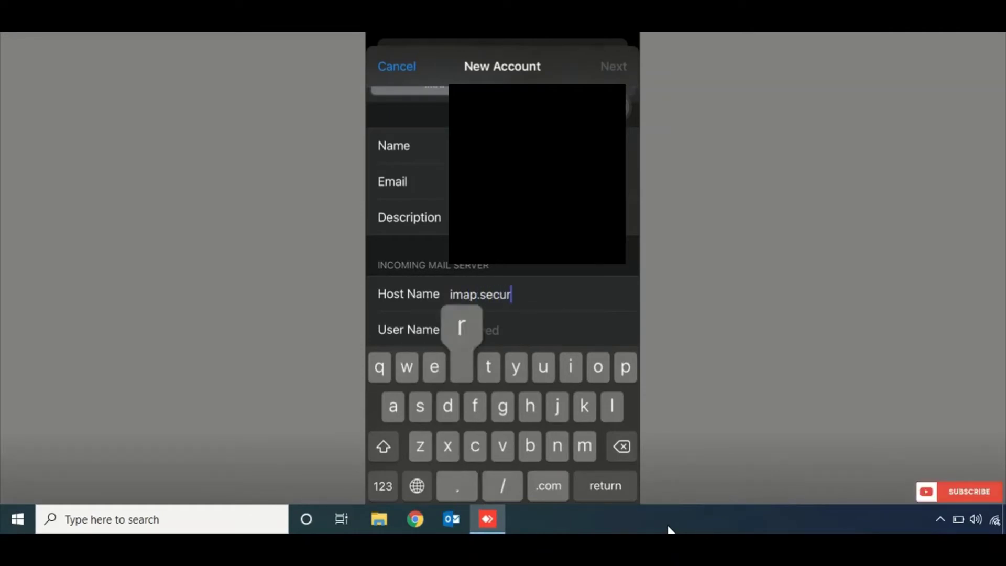
type("eserve")
type("r.n")
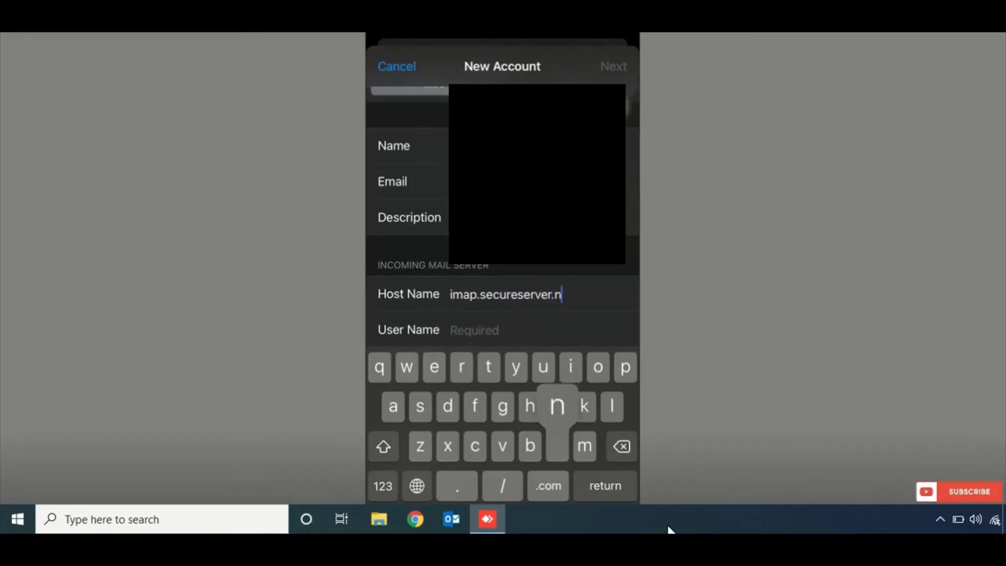
type("et")
scroll(504, 196, "down", 1)
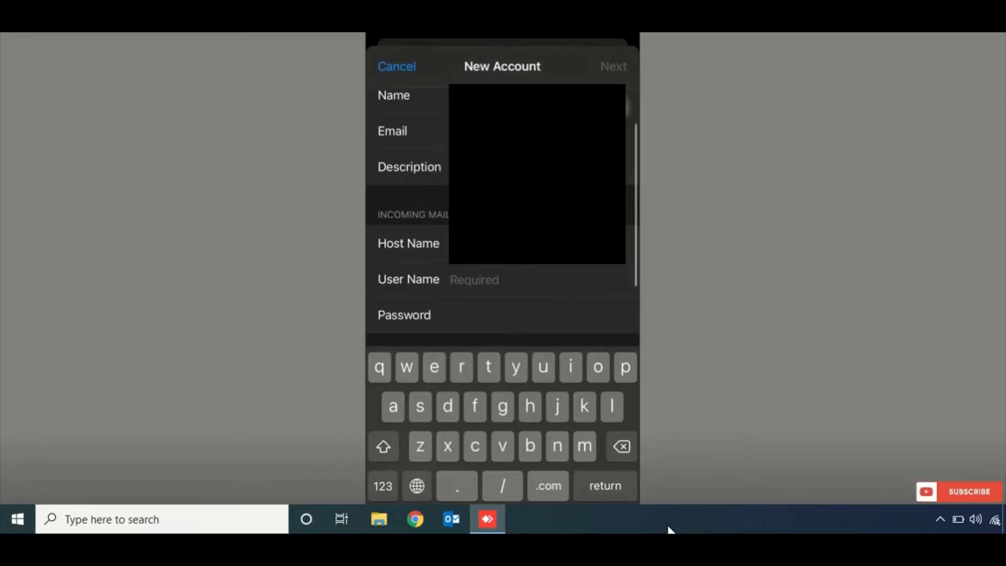
Advance from the incoming mail server fields to the incoming User Name field
key("Return")
key("Return")
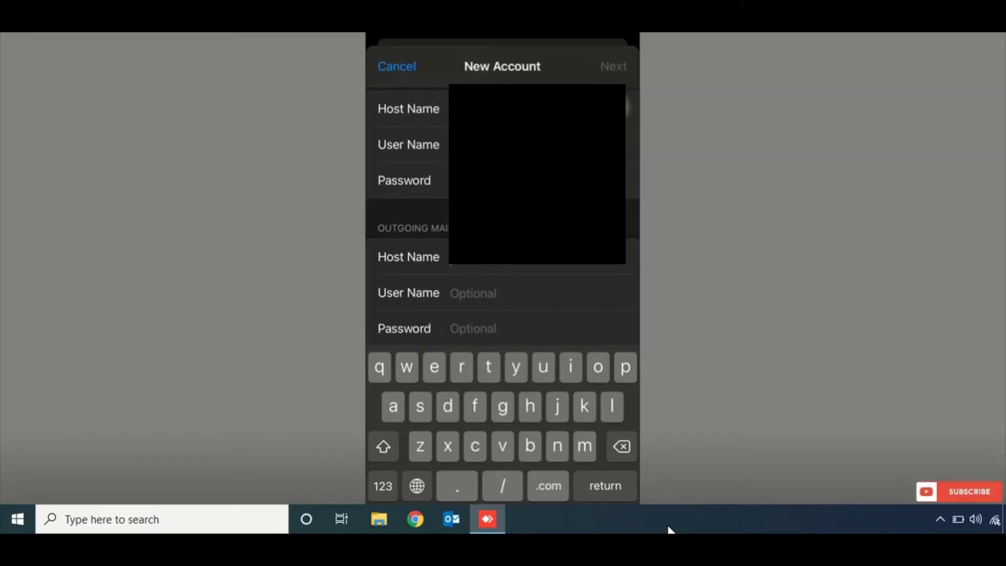
type("s")
type("e")
type("u")
type("sevr")
type(".et")
scroll(504, 259, "down", 1)
Advance to the outgoing User Name field, then dismiss the keyboard to view the form
key("Return")
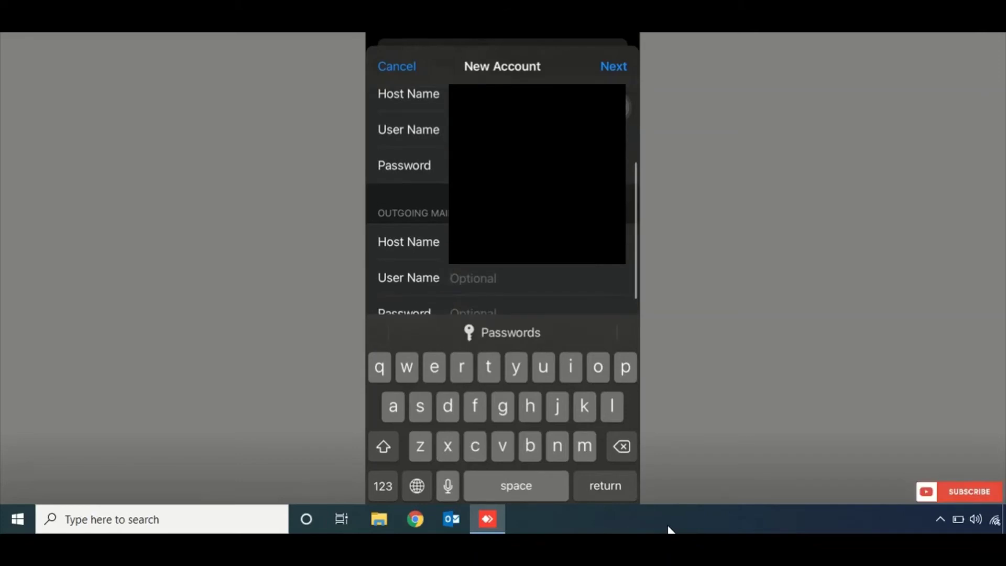
key("Return")
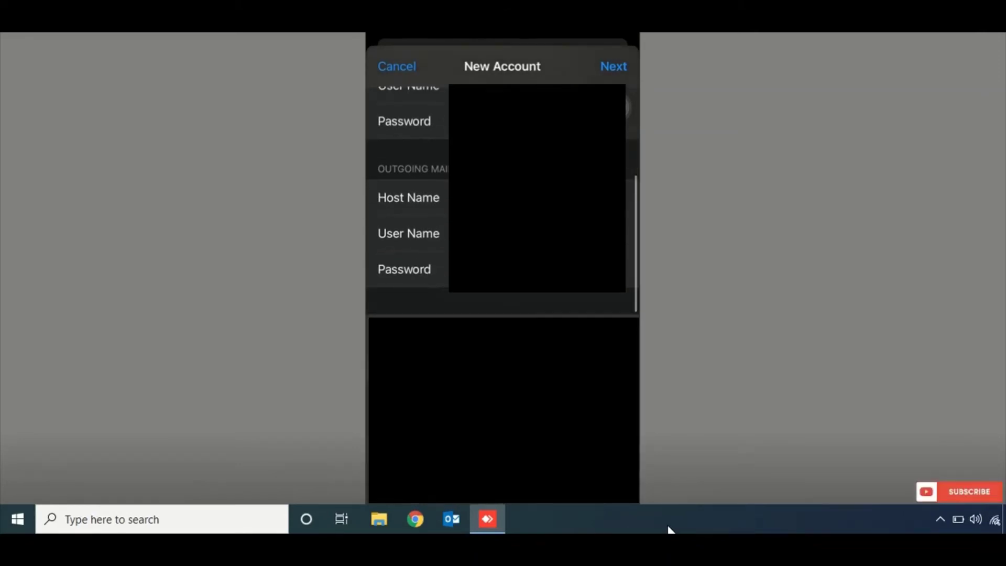